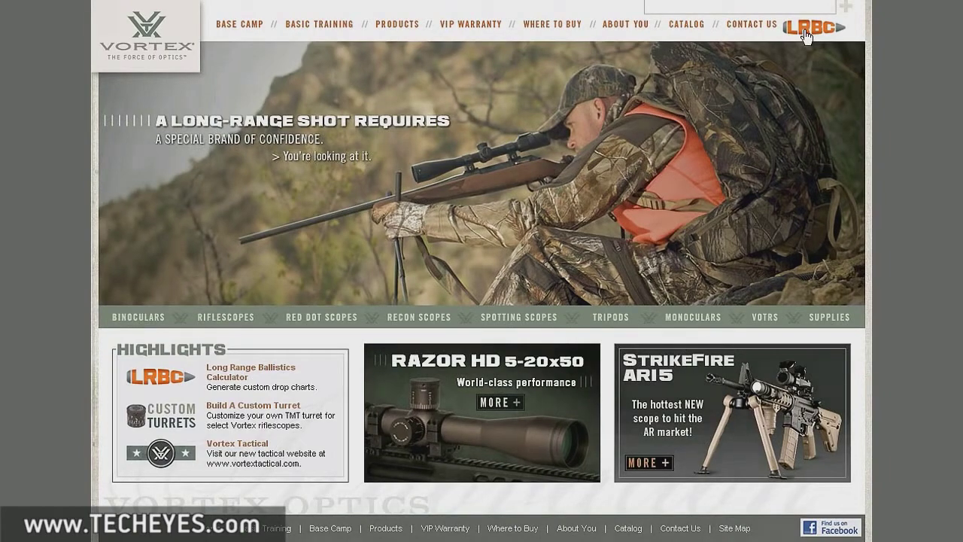
# Step: Fill in the registration form with the user's first and last name, e-mail, and a password entered twice
pyautogui.click(806, 30)
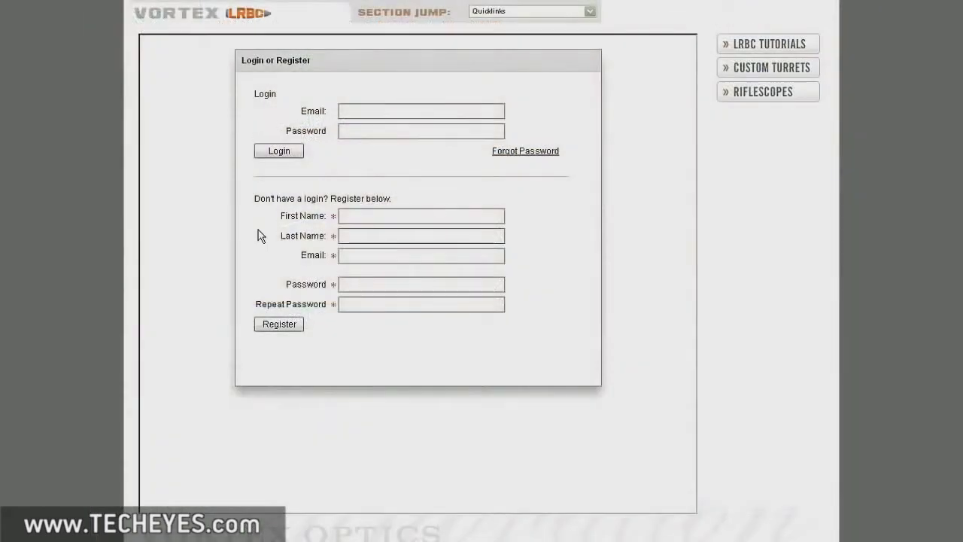
pyautogui.click(346, 216)
pyautogui.write('john')
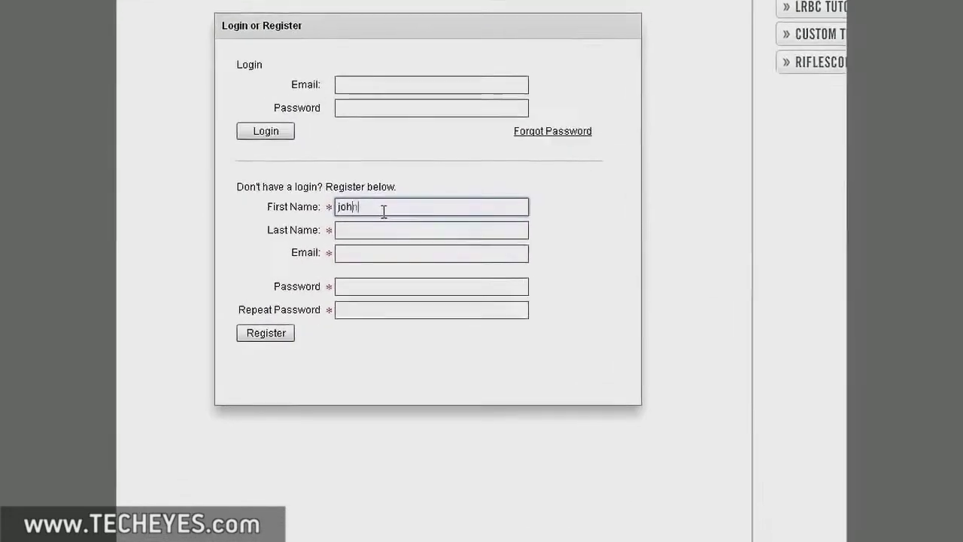
pyautogui.press('Tab')
pyautogui.write('doe')
pyautogui.press('Tab')
pyautogui.write('j')
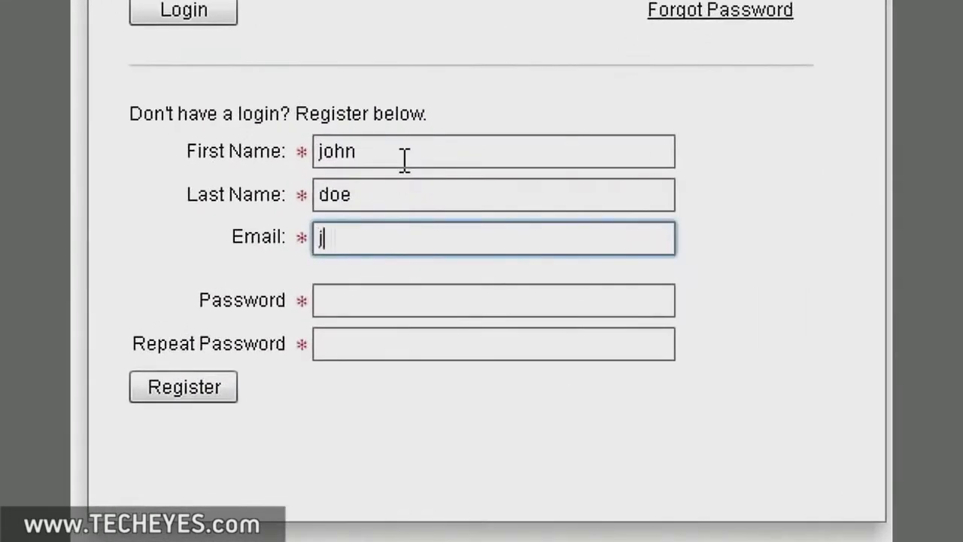
pyautogui.write('ohndoe@email.com')
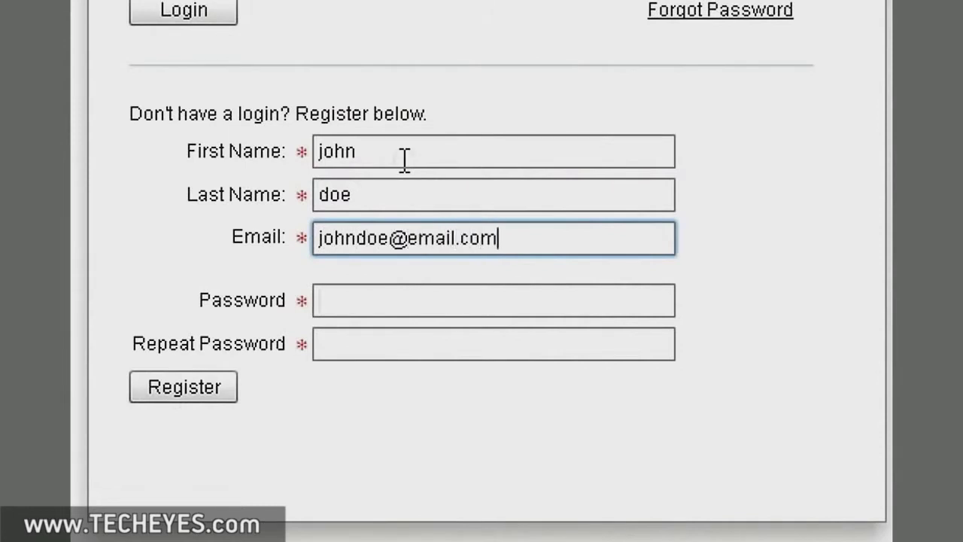
pyautogui.press('Tab')
pyautogui.write('******')
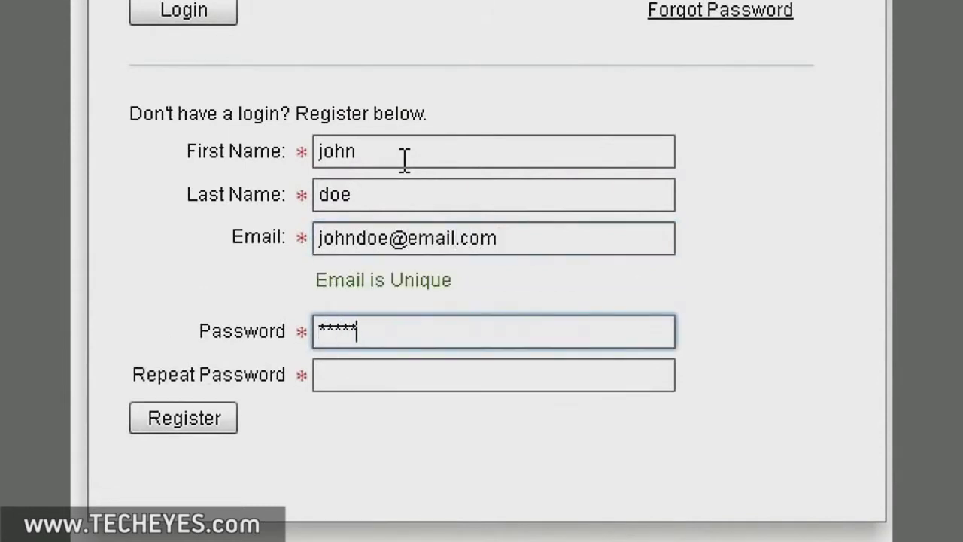
pyautogui.press('Tab')
pyautogui.write('******')
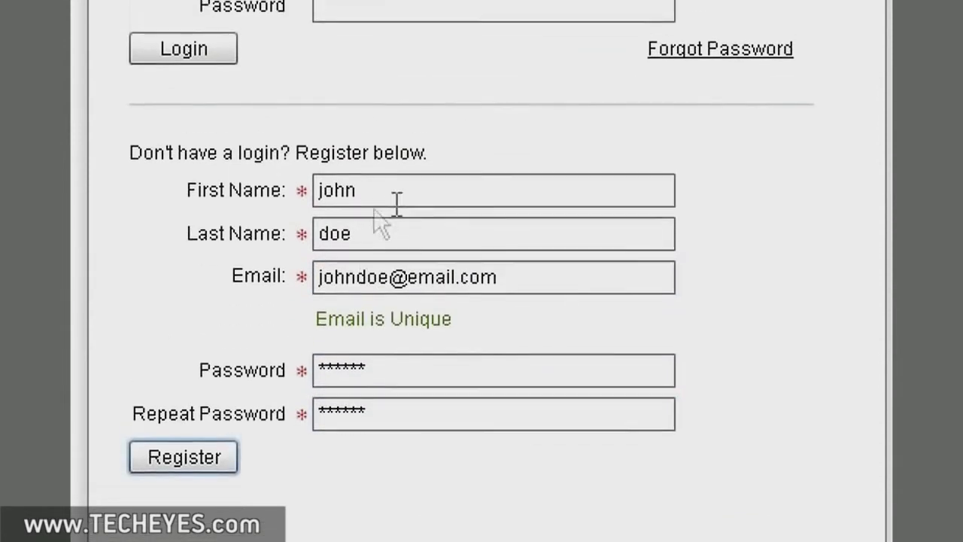
# Step: Log in with the account's e-mail and password
pyautogui.click(344, 110)
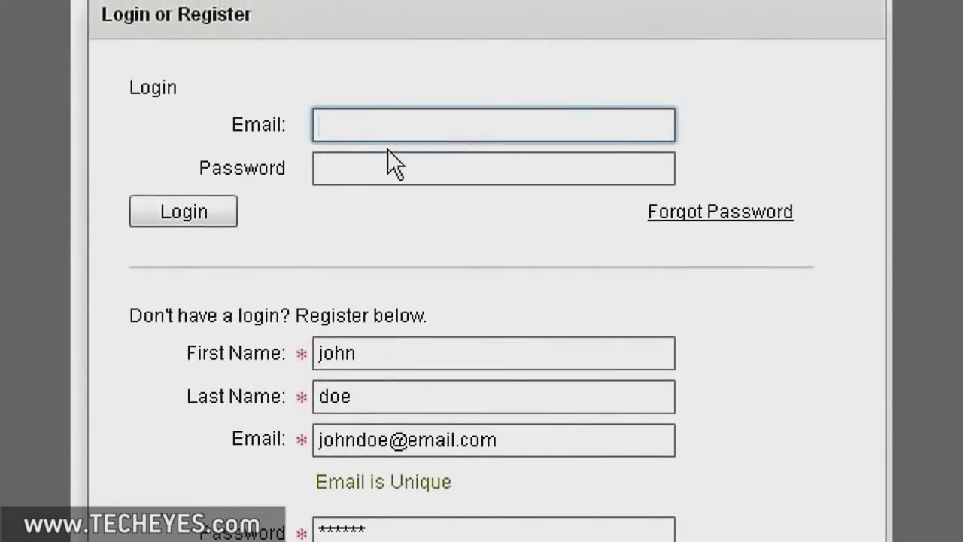
pyautogui.write('johndoe@email.com')
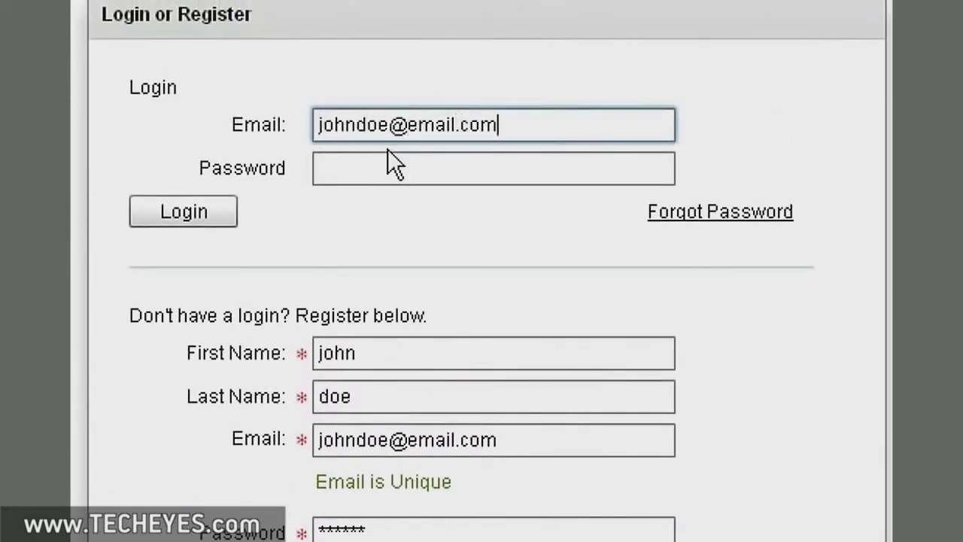
pyautogui.press('Tab')
pyautogui.write('******')
pyautogui.click(199, 211)
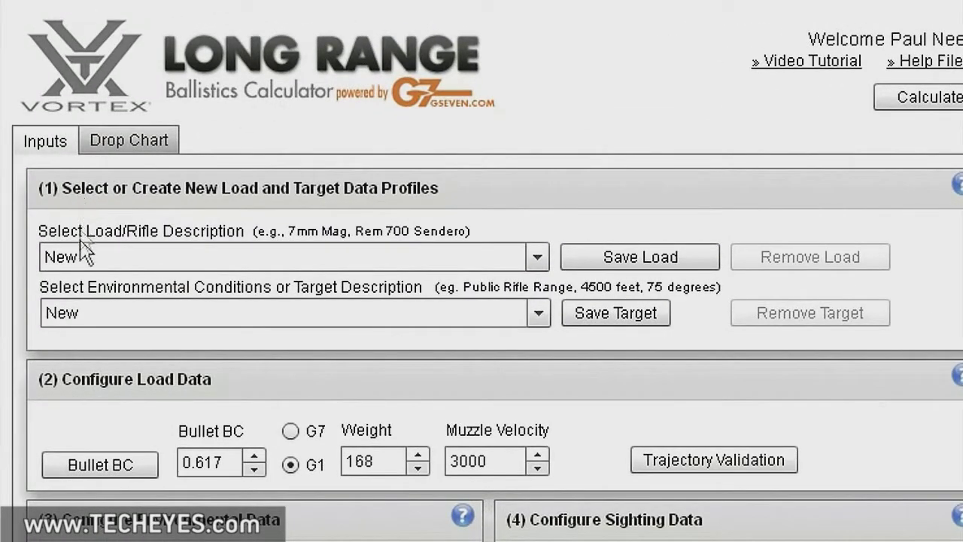
pyautogui.click(542, 259)
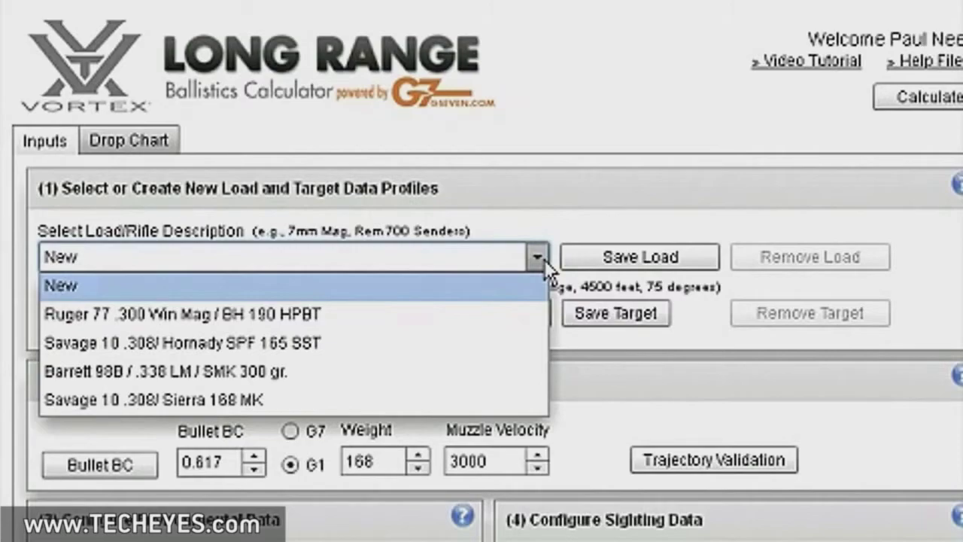
pyautogui.click(543, 259)
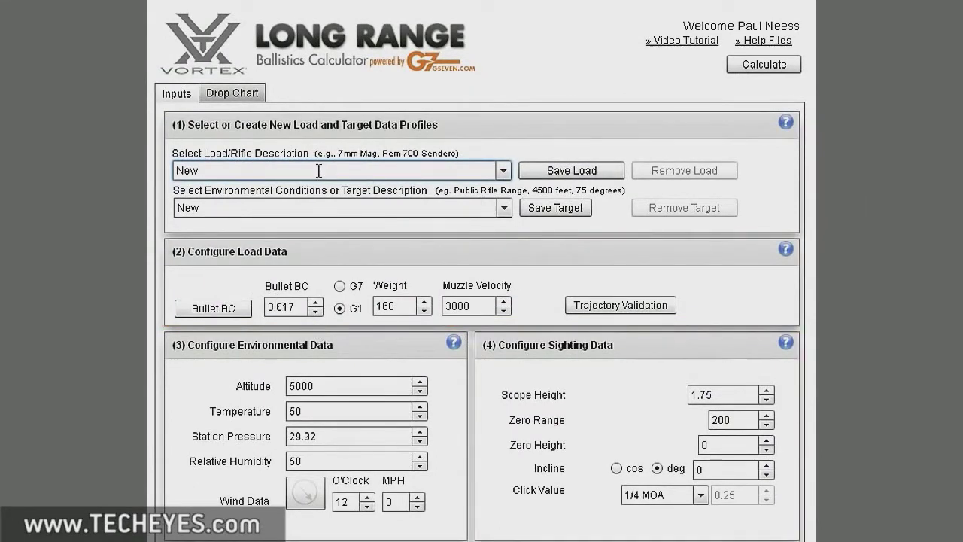
pyautogui.click(504, 172)
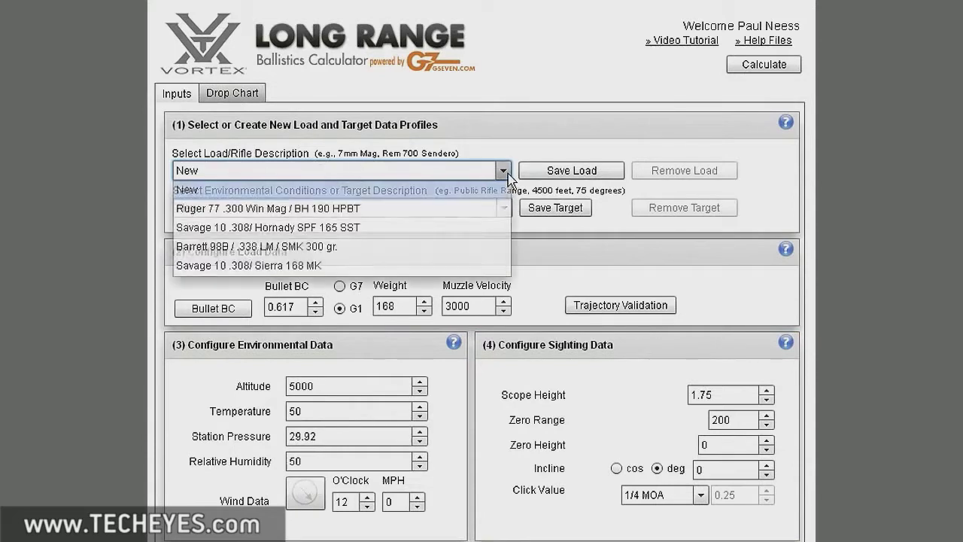
pyautogui.click(506, 172)
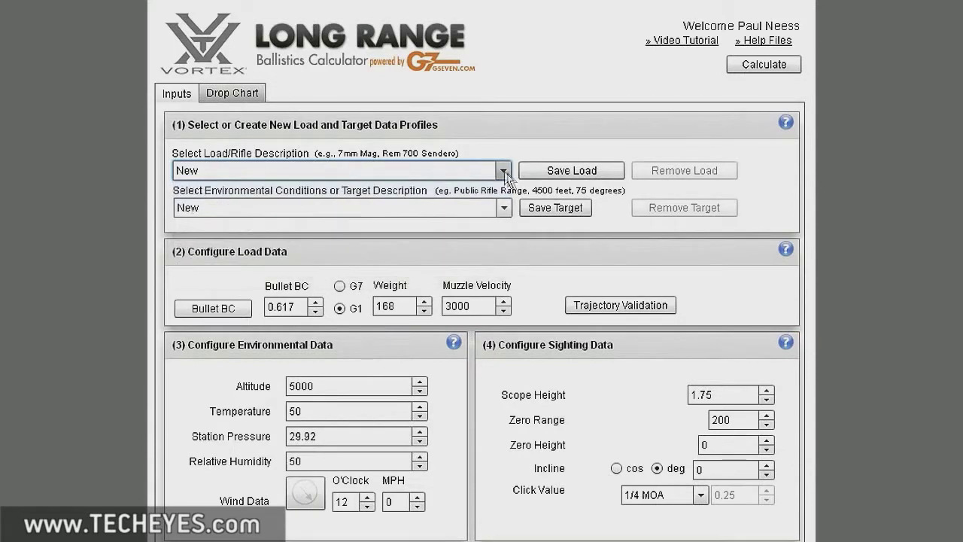
pyautogui.click(289, 209)
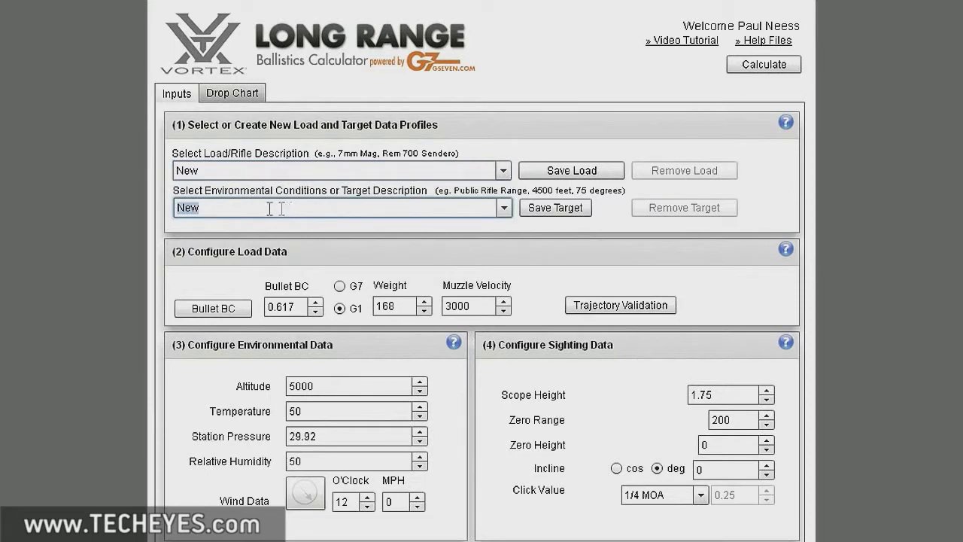
pyautogui.click(504, 210)
pyautogui.click(225, 230)
pyautogui.click(507, 209)
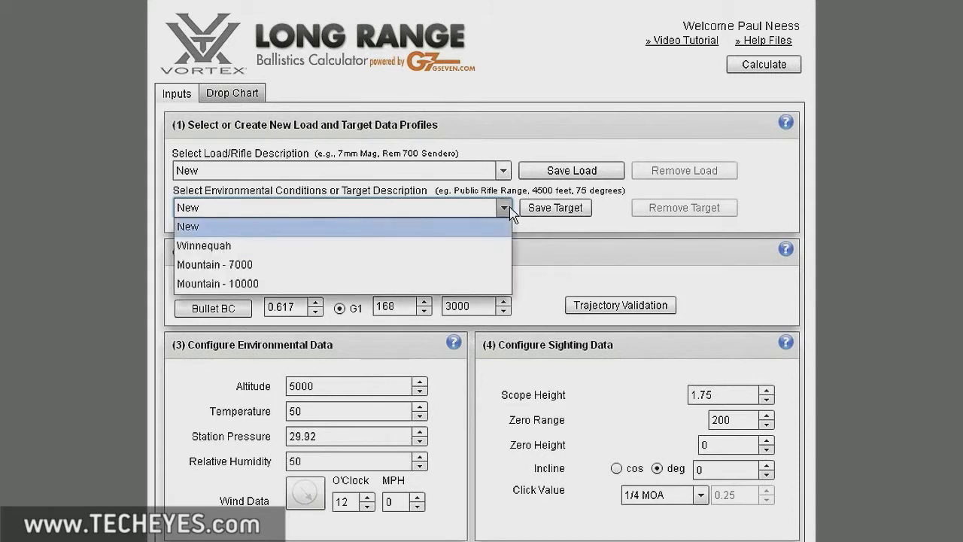
pyautogui.click(510, 212)
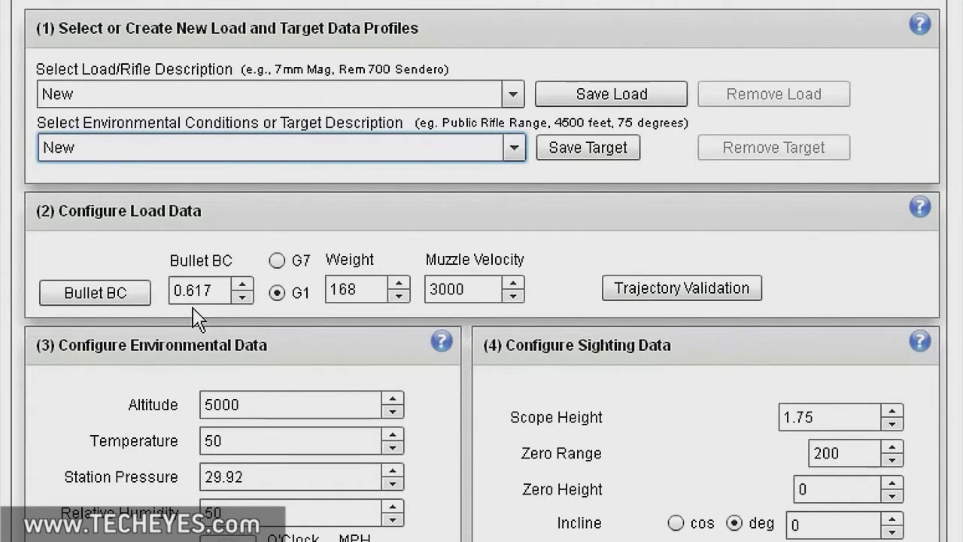
# Step: Pick the Sierra 0.308 168gr HPBT MatchKing in the Bullet Data Selector and add it to the program
pyautogui.click(112, 294)
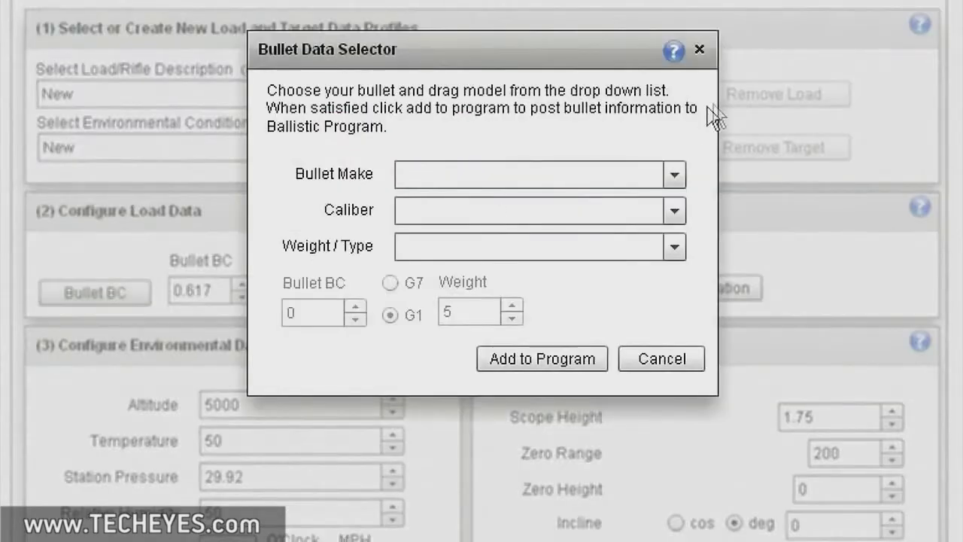
pyautogui.click(674, 175)
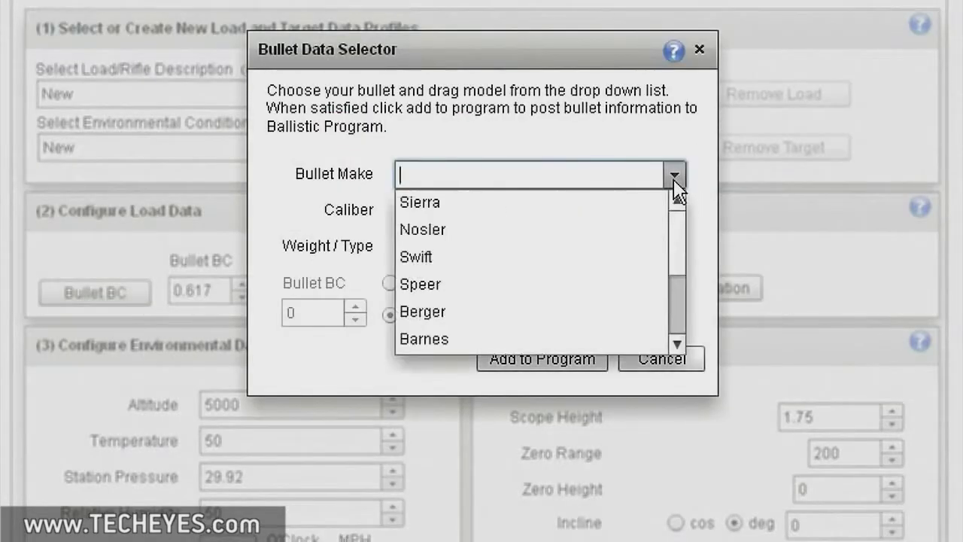
pyautogui.click(449, 204)
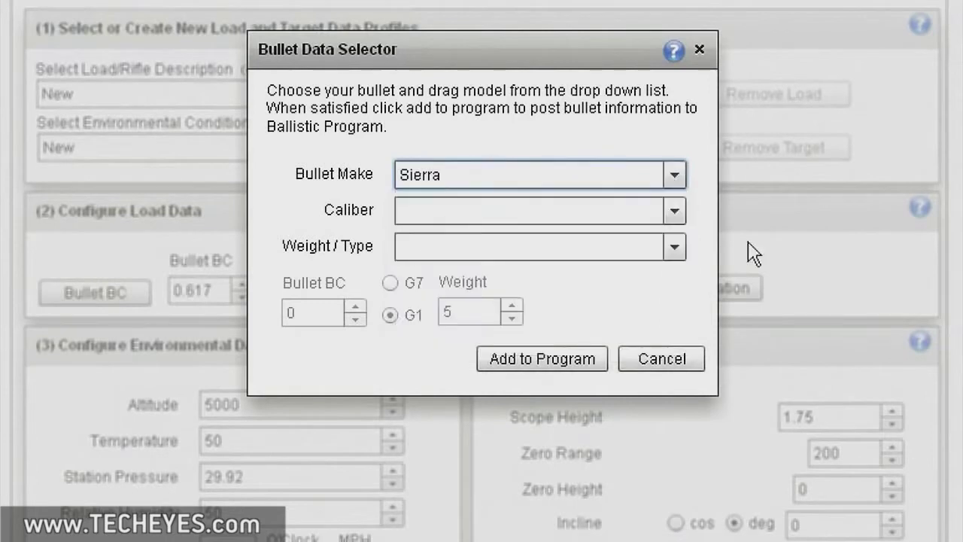
pyautogui.click(677, 216)
pyautogui.moveTo(684, 266); pyautogui.dragTo(686, 301)
pyautogui.click(498, 279)
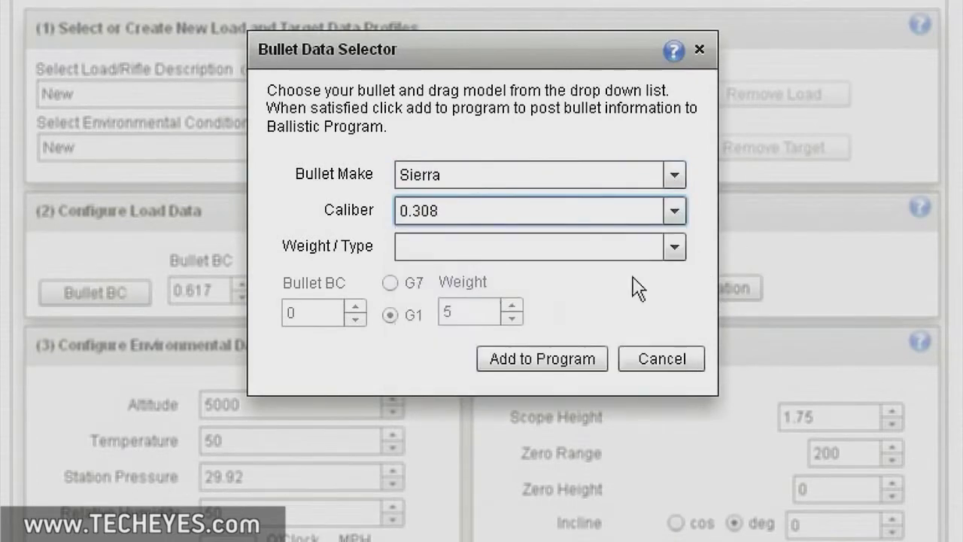
pyautogui.click(674, 248)
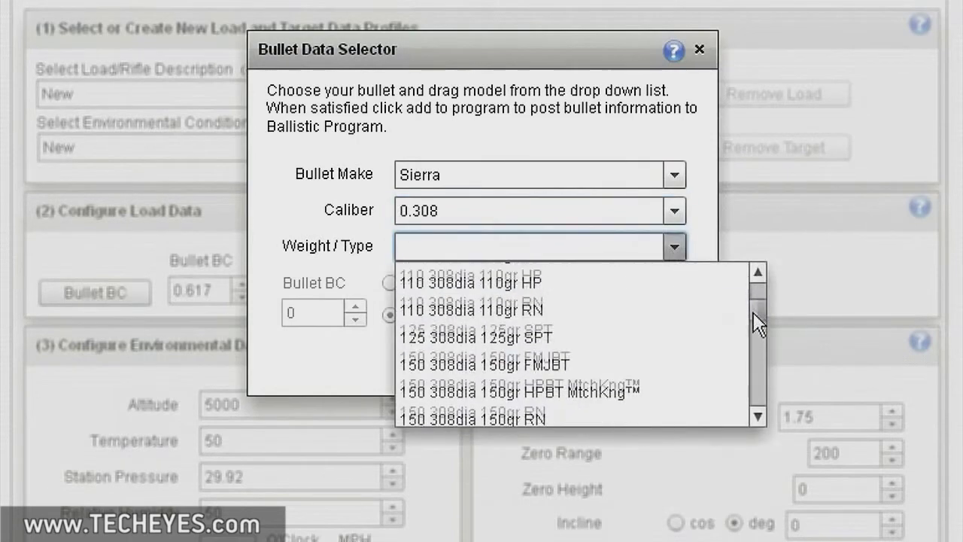
pyautogui.scroll(-5, 756, 325)
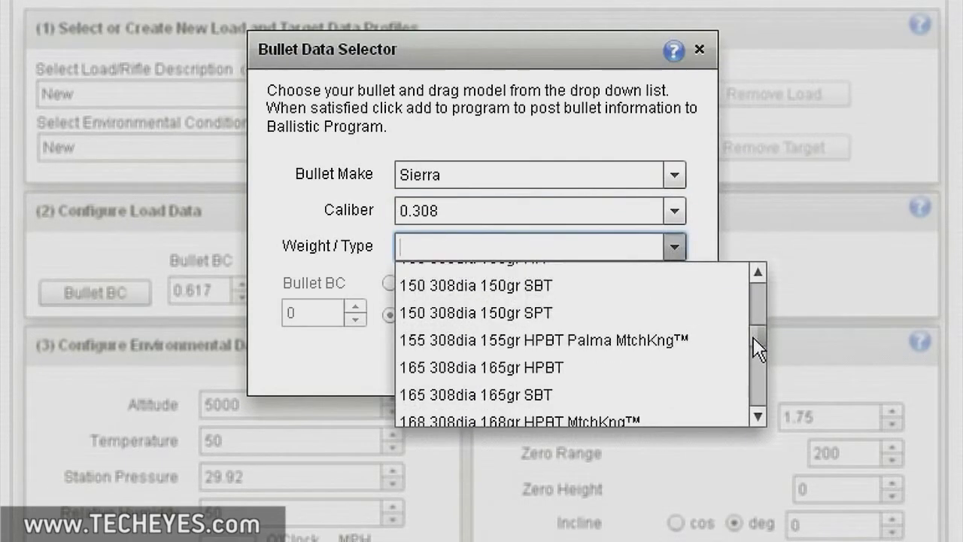
pyautogui.scroll(-2, 752, 338)
pyautogui.click(603, 400)
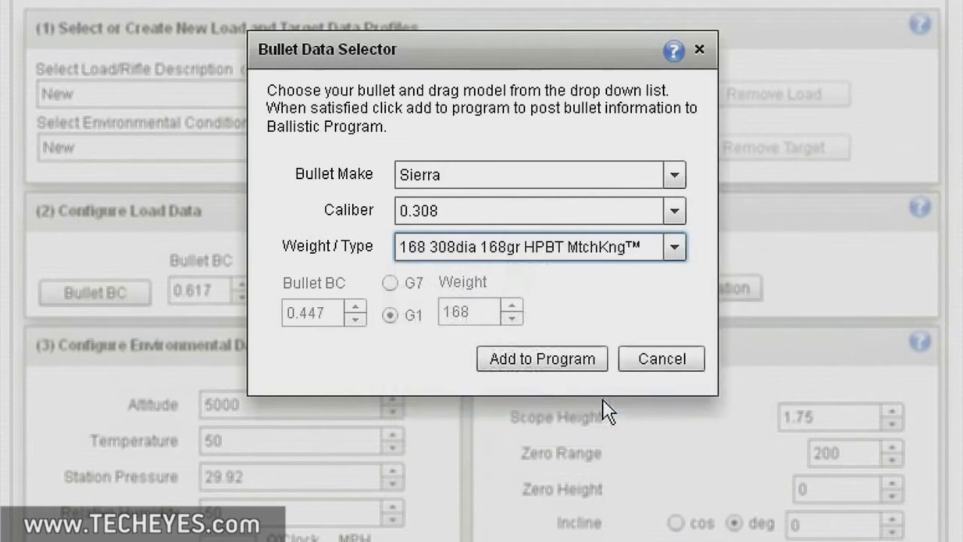
pyautogui.click(590, 359)
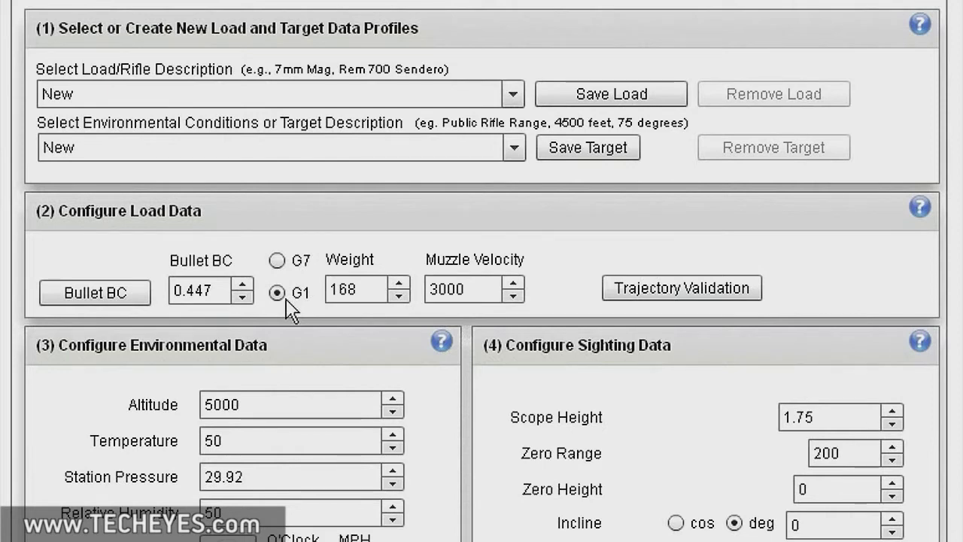
# Step: Switch the drag model to G7 to see BC 0.2246, then return to G1 (BC 0.4475)
pyautogui.click(276, 261)
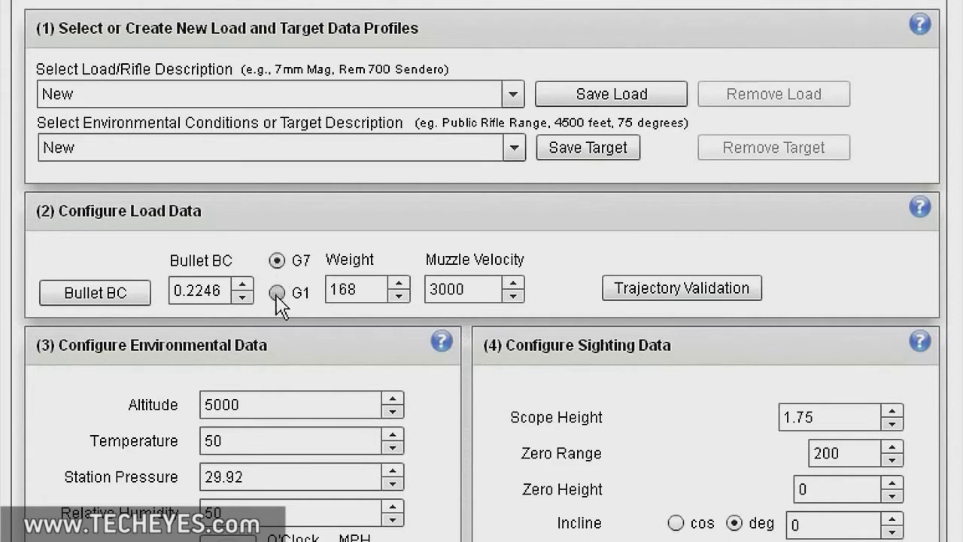
pyautogui.click(277, 294)
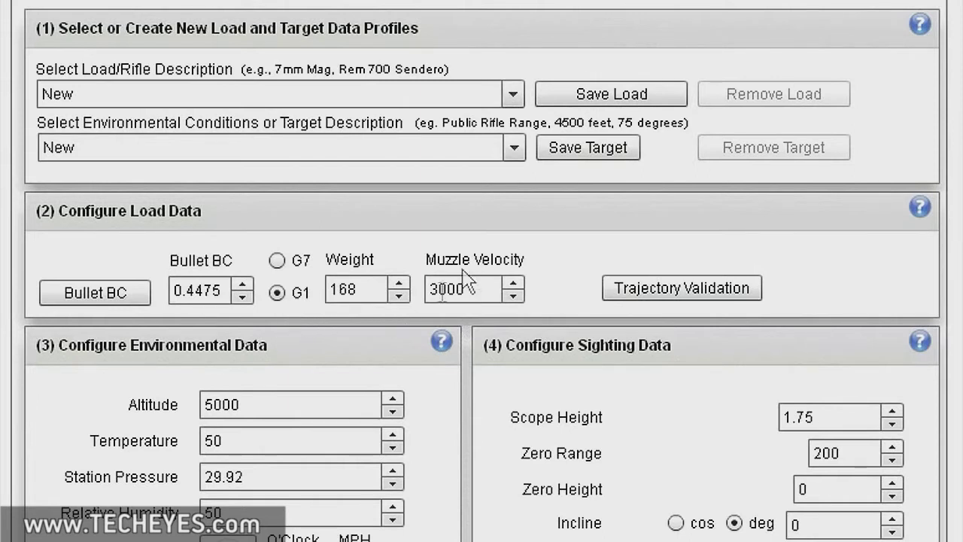
# Step: Change the muzzle velocity from 3000 to 2840
pyautogui.click(430, 287)
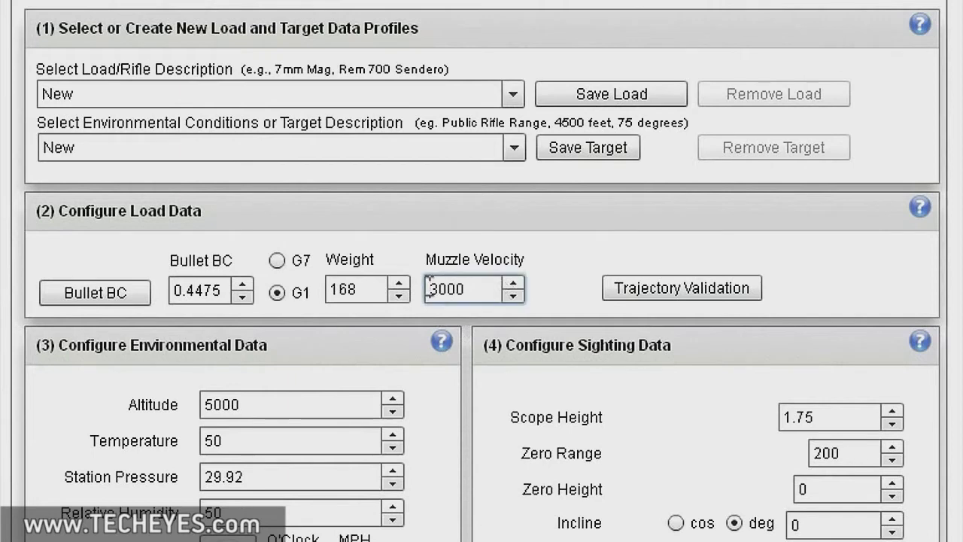
pyautogui.write('2840')
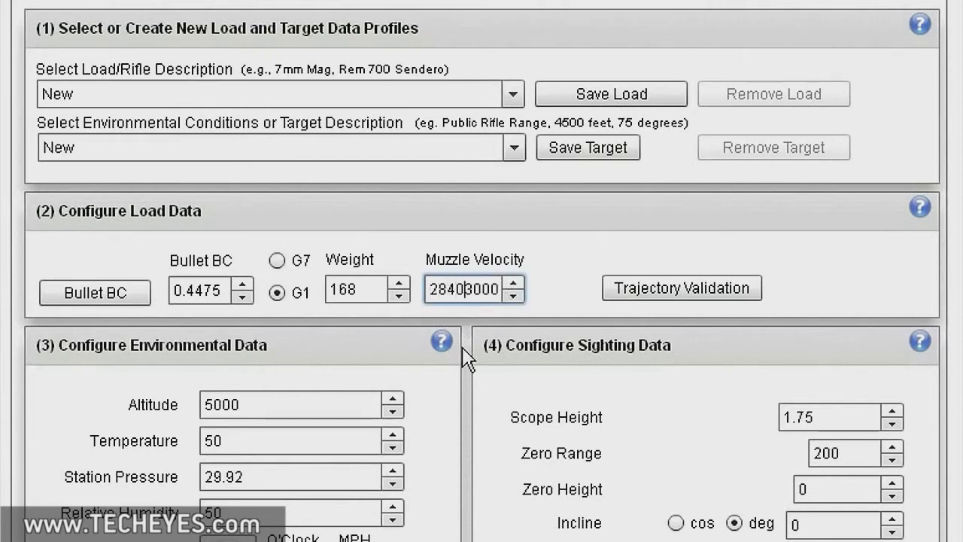
pyautogui.press('Delete')
pyautogui.press('Delete')
pyautogui.press('Delete')
pyautogui.press('Delete')
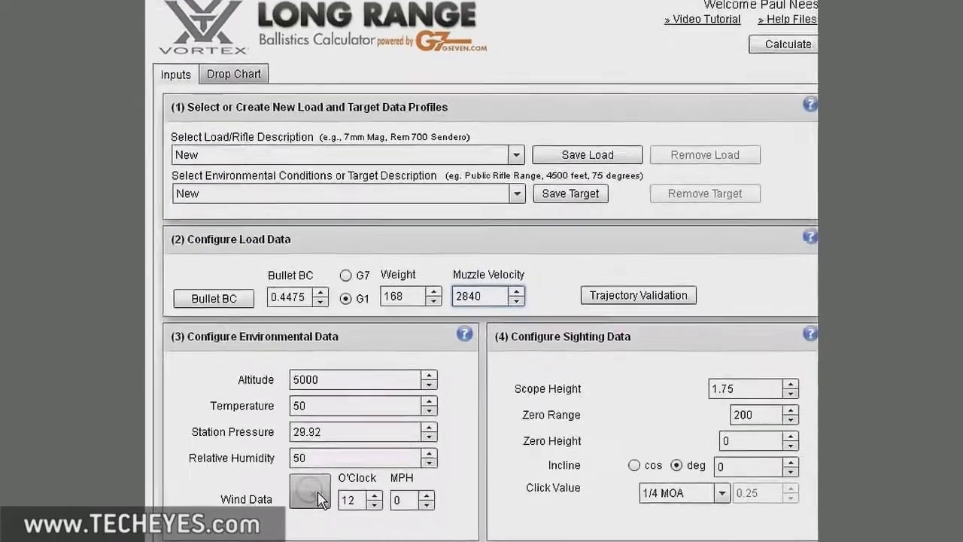
# Step: Set a 10 MPH wind from 9 o'clock in the wind settings, then close without saving
pyautogui.click(320, 498)
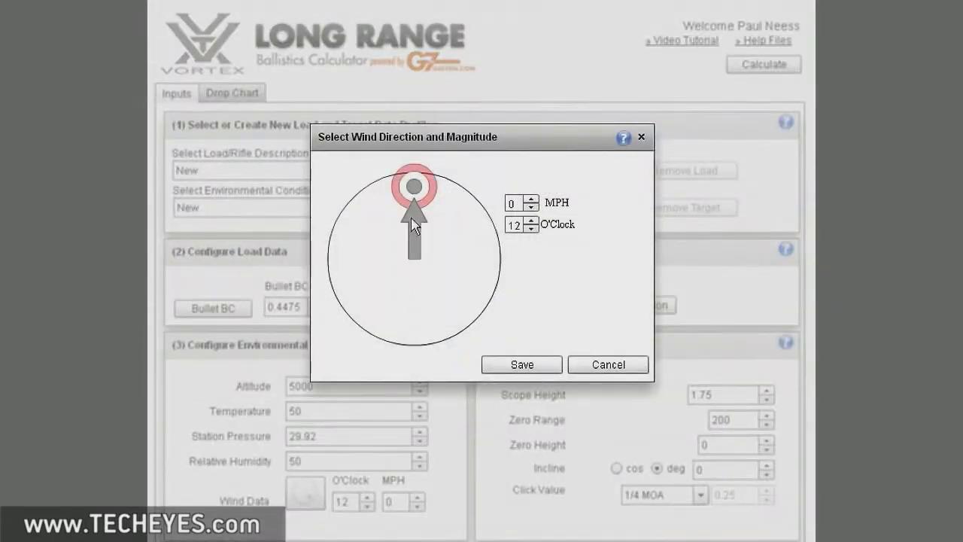
pyautogui.moveTo(416, 230); pyautogui.dragTo(374, 263)
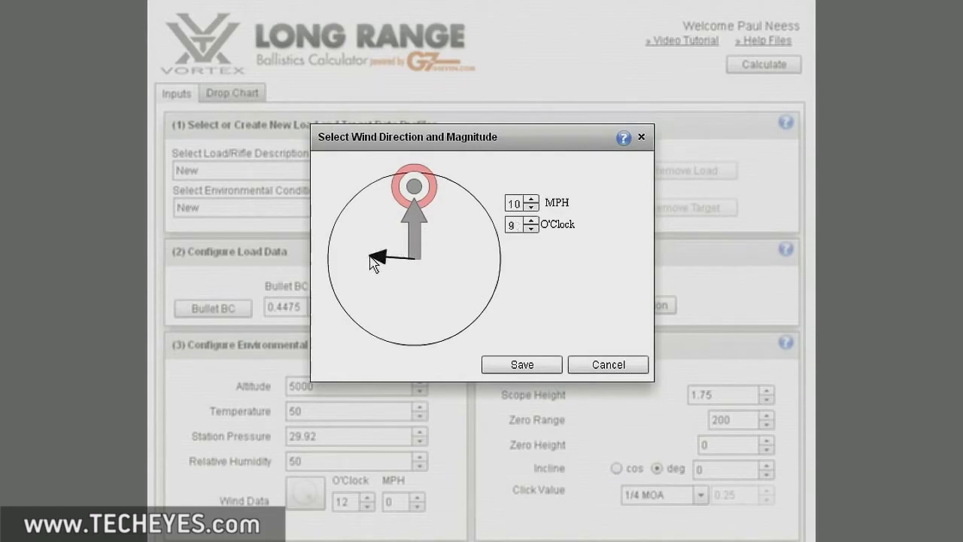
pyautogui.click(584, 366)
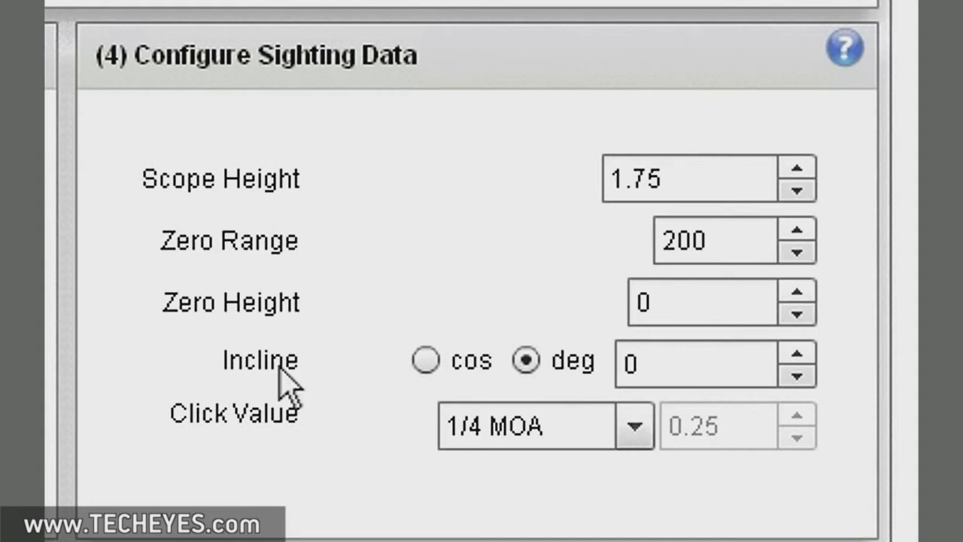
# Step: Toggle incline to cos and back to deg, and keep the click value at 1/4 MOA
pyautogui.click(428, 362)
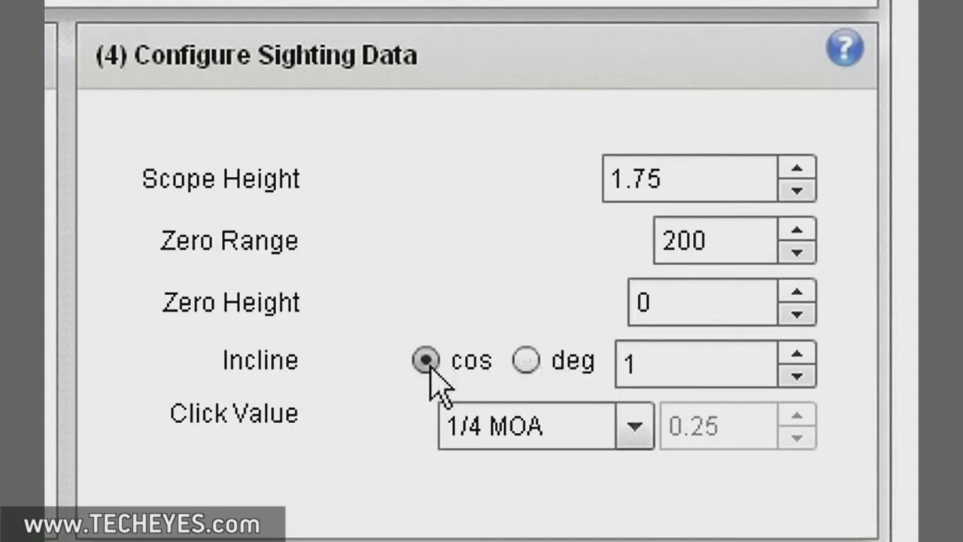
pyautogui.click(528, 363)
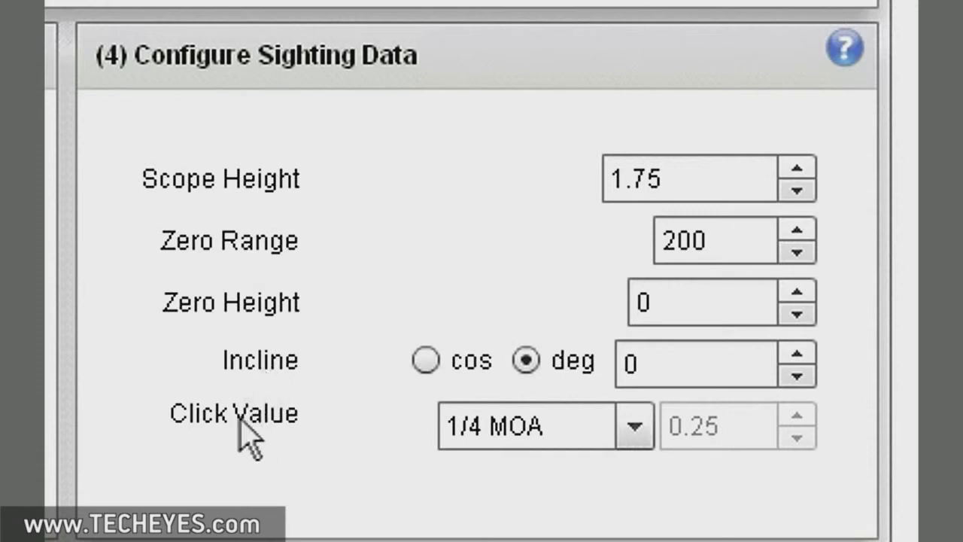
pyautogui.click(636, 427)
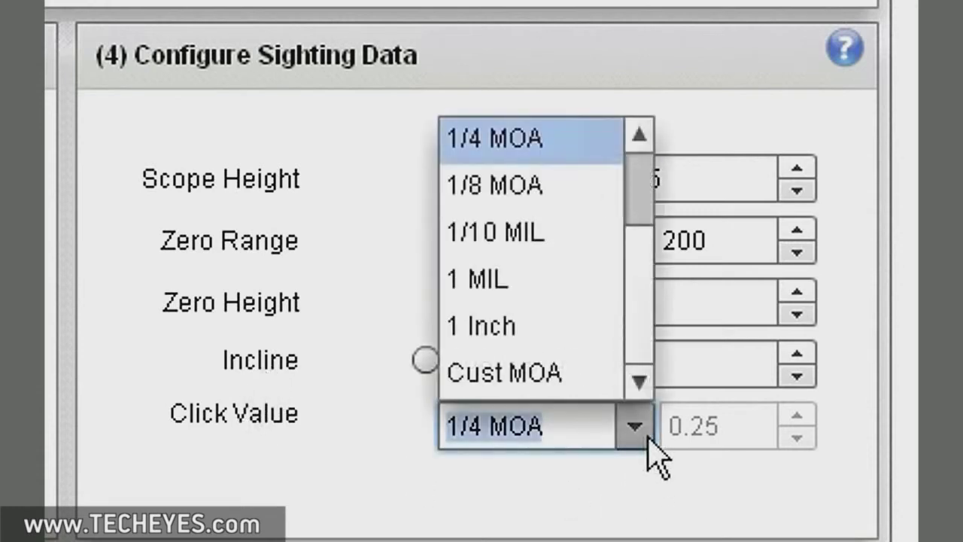
pyautogui.click(578, 147)
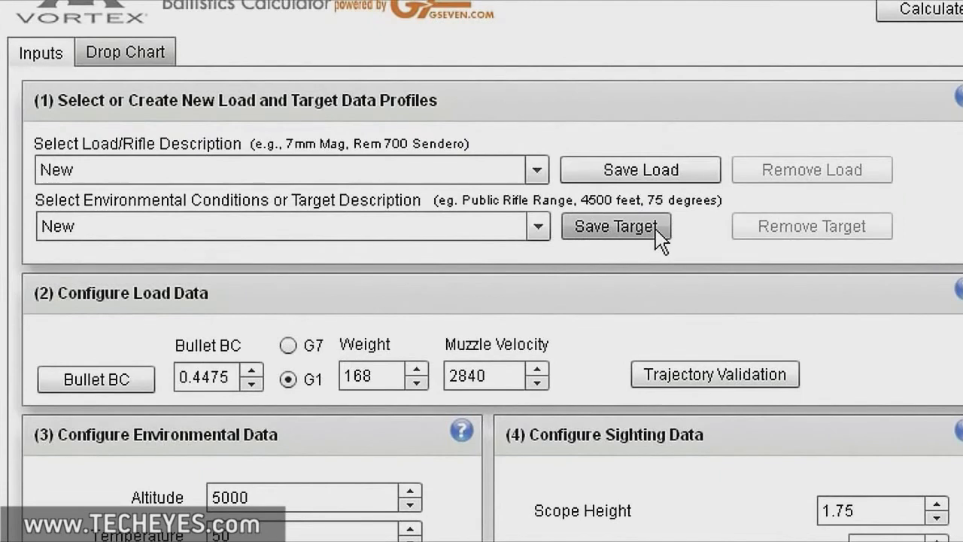
pyautogui.click(536, 171)
pyautogui.click(536, 171)
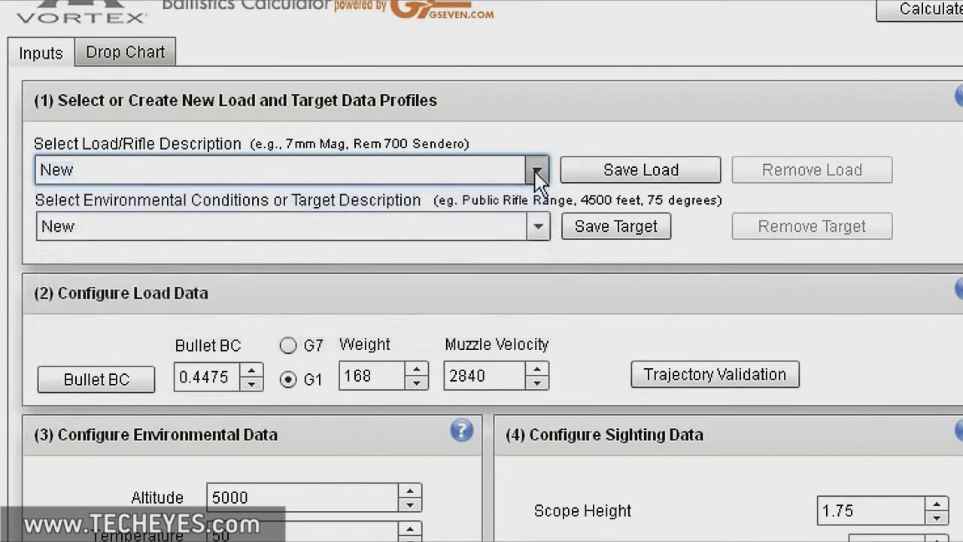
pyautogui.click(535, 224)
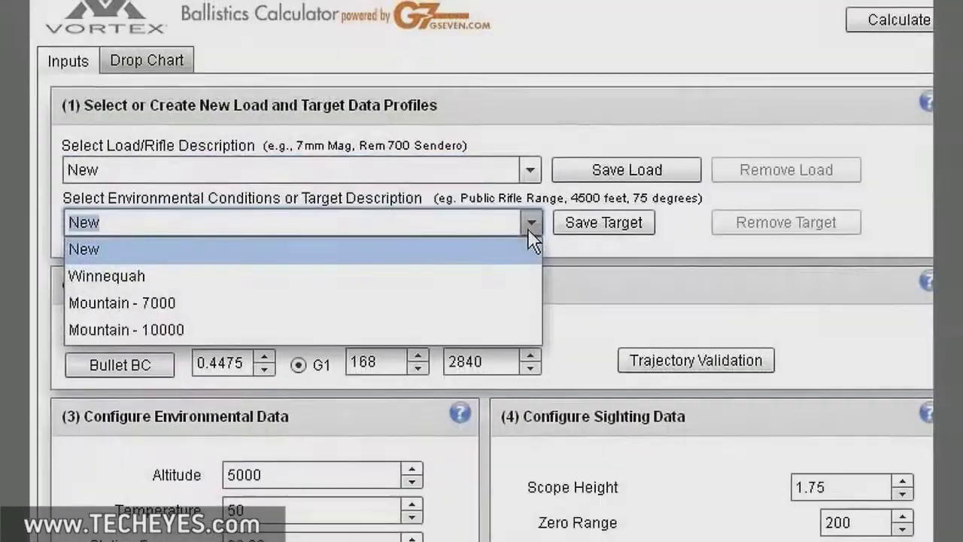
pyautogui.click(527, 229)
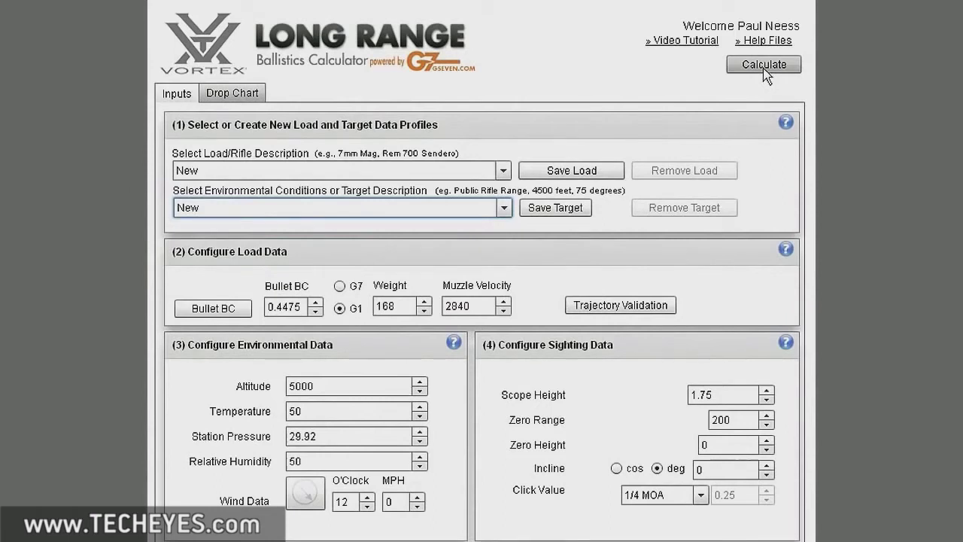
pyautogui.click(239, 95)
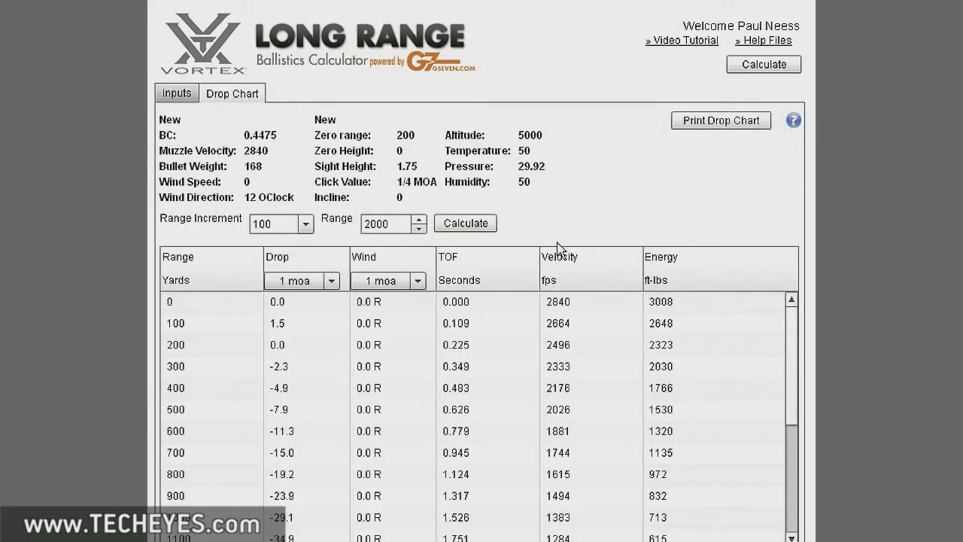
pyautogui.click(720, 124)
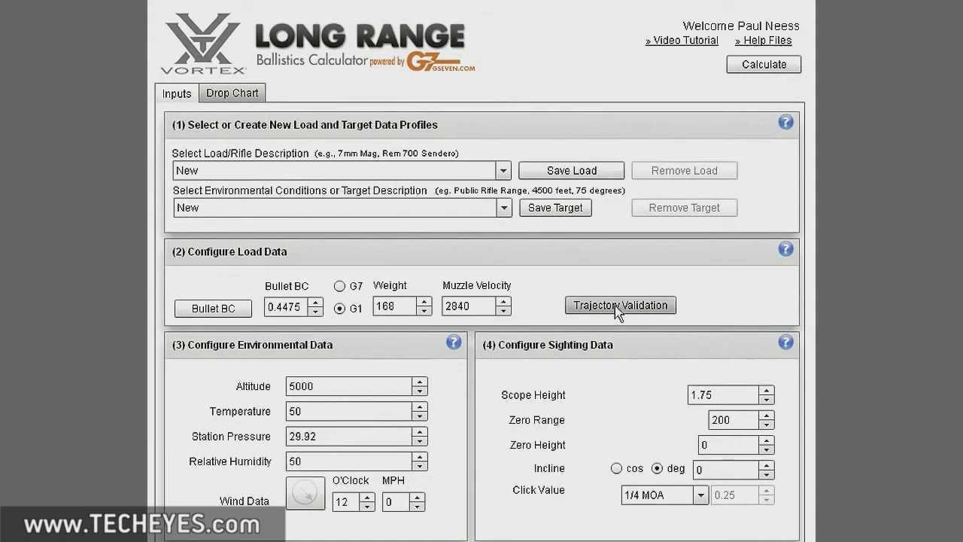
# Step: Open Trajectory Validation to work out the true velocity
pyautogui.click(616, 307)
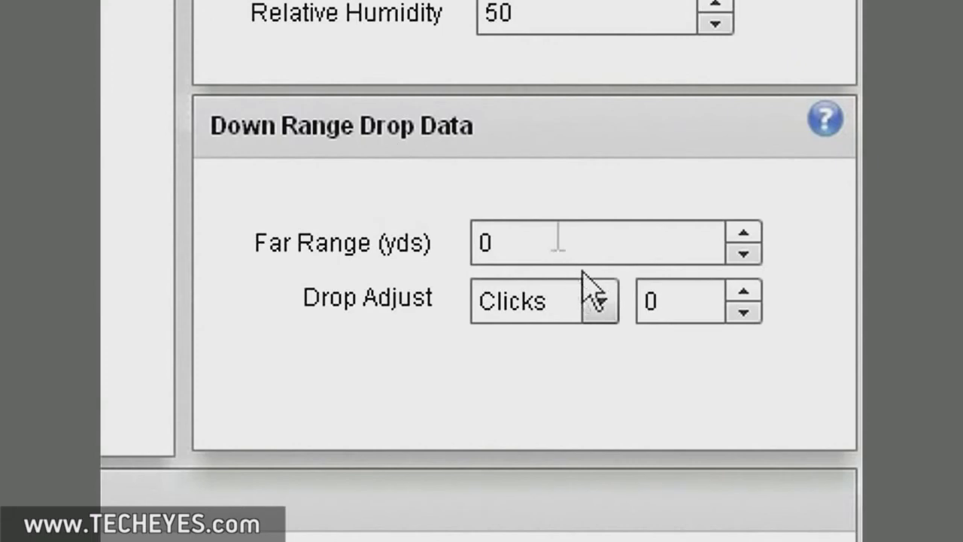
# Step: Validate a 13.3 MOA drop at 550 yards and apply the 2457 true velocity as muzzle velocity
pyautogui.click(479, 241)
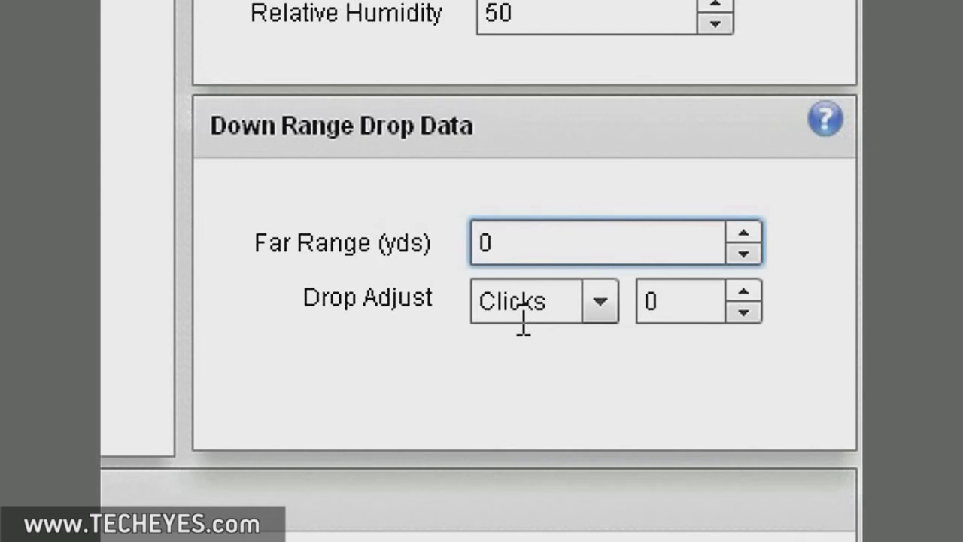
pyautogui.write('550')
pyautogui.press('Delete')
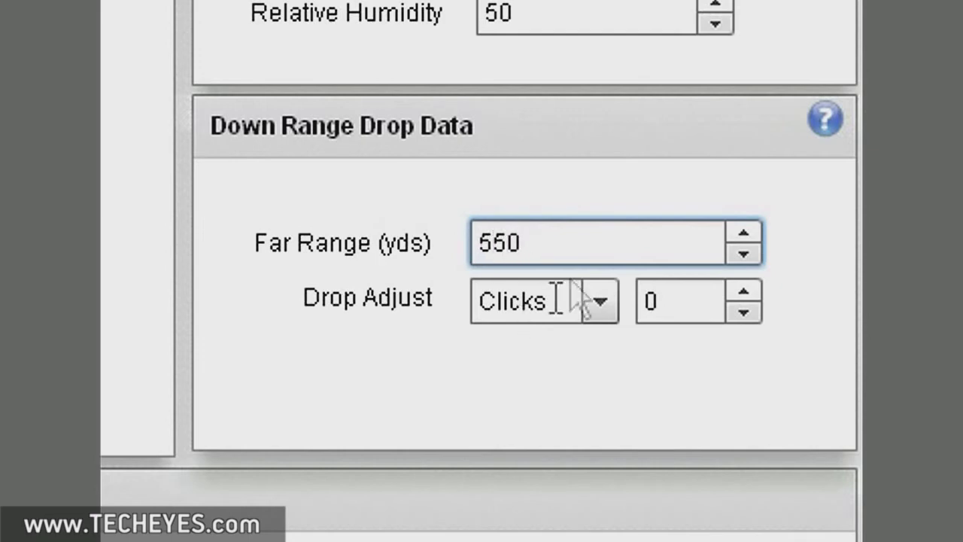
pyautogui.click(613, 299)
pyautogui.click(548, 389)
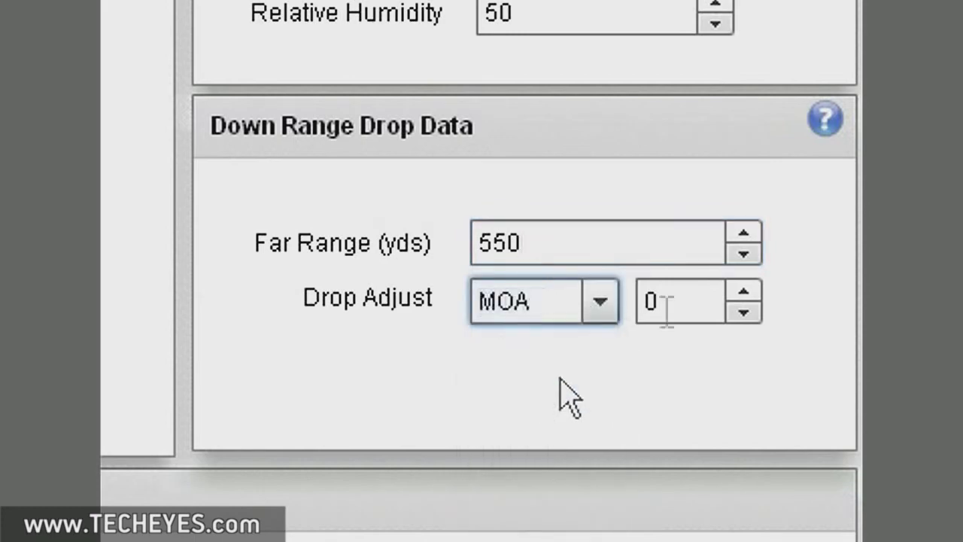
pyautogui.click(645, 298)
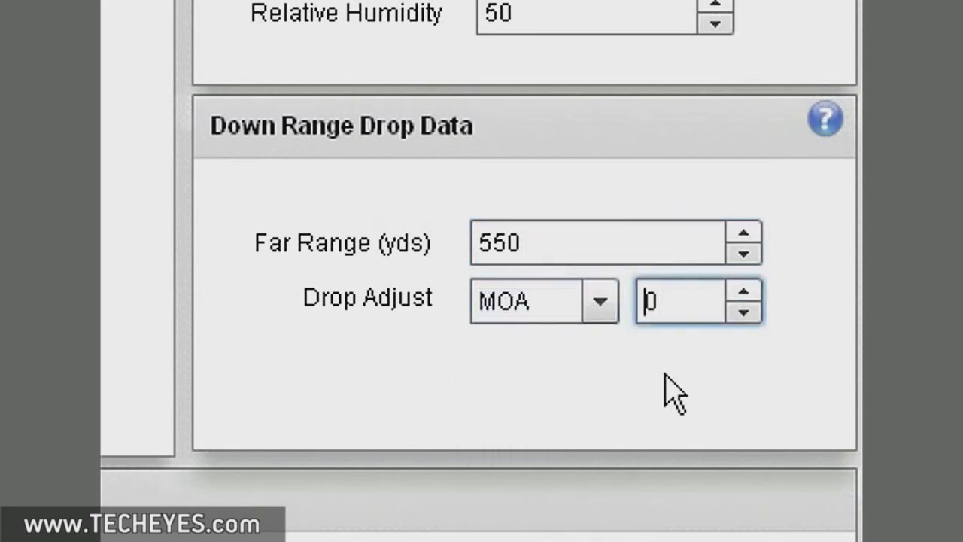
pyautogui.write('13.25')
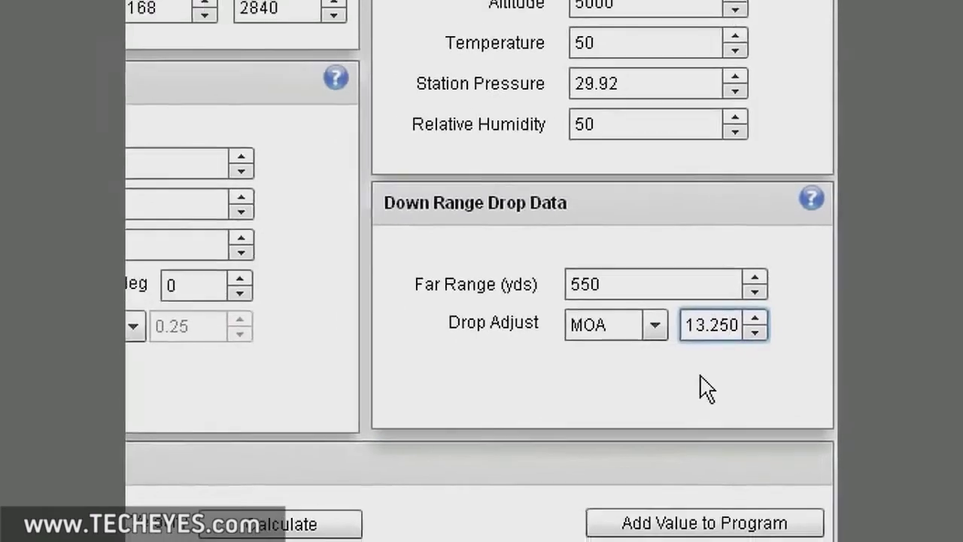
pyautogui.press('Up')
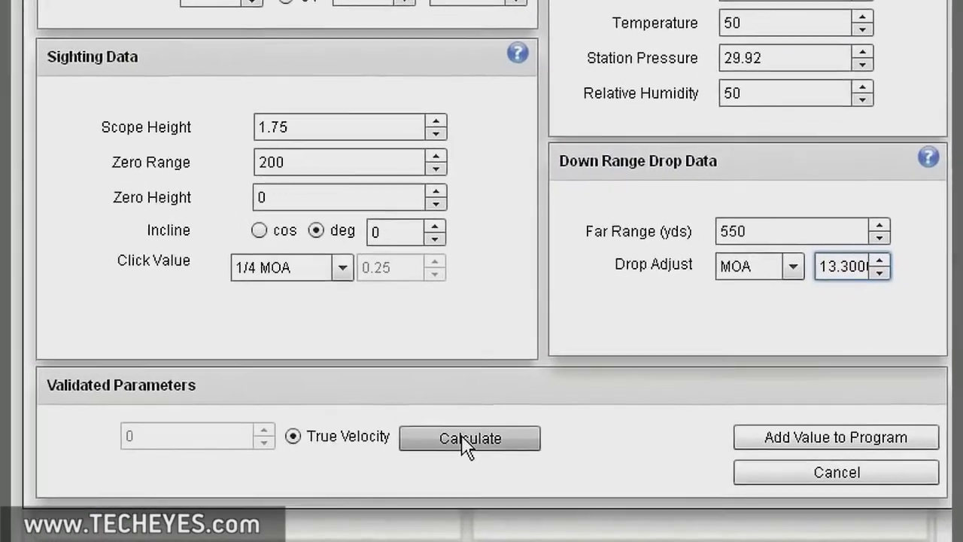
pyautogui.click(461, 438)
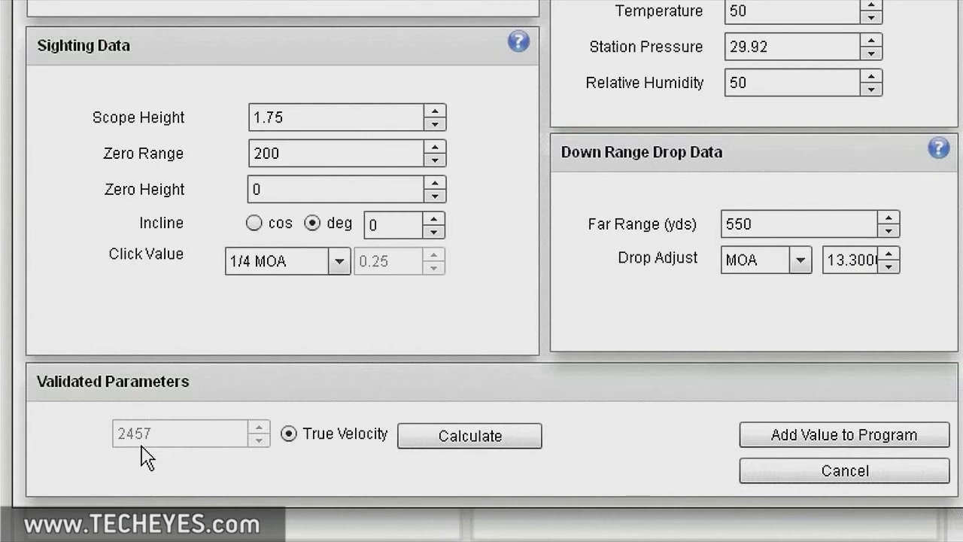
pyautogui.click(842, 435)
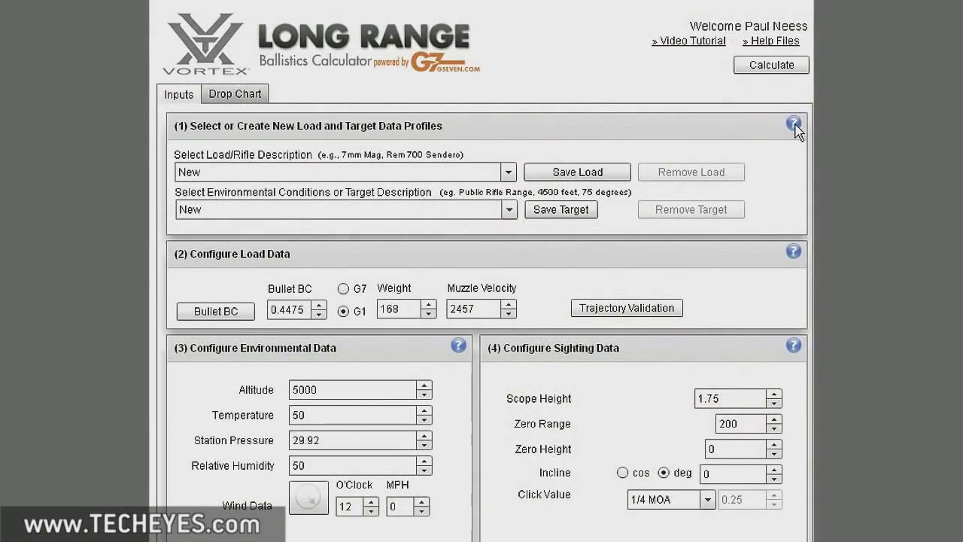
pyautogui.click(795, 125)
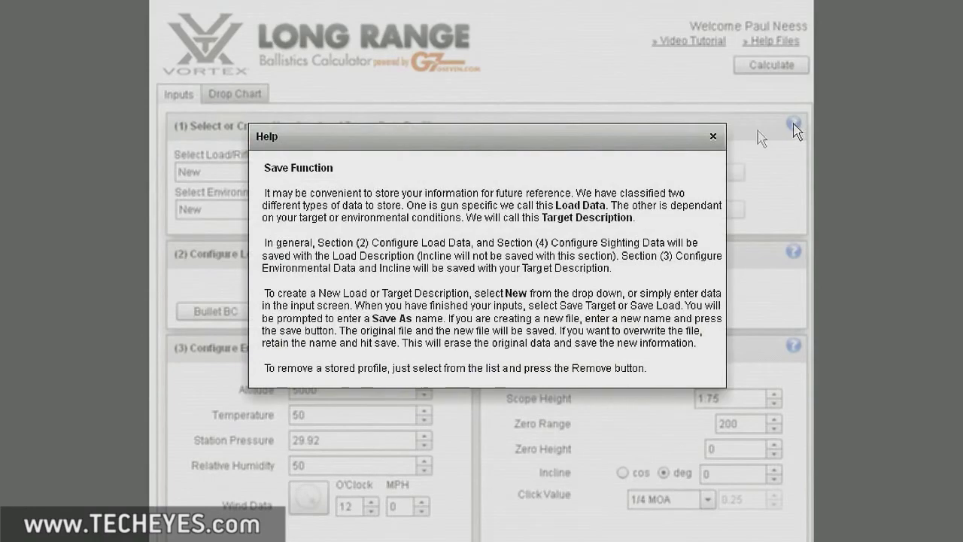
pyautogui.click(712, 136)
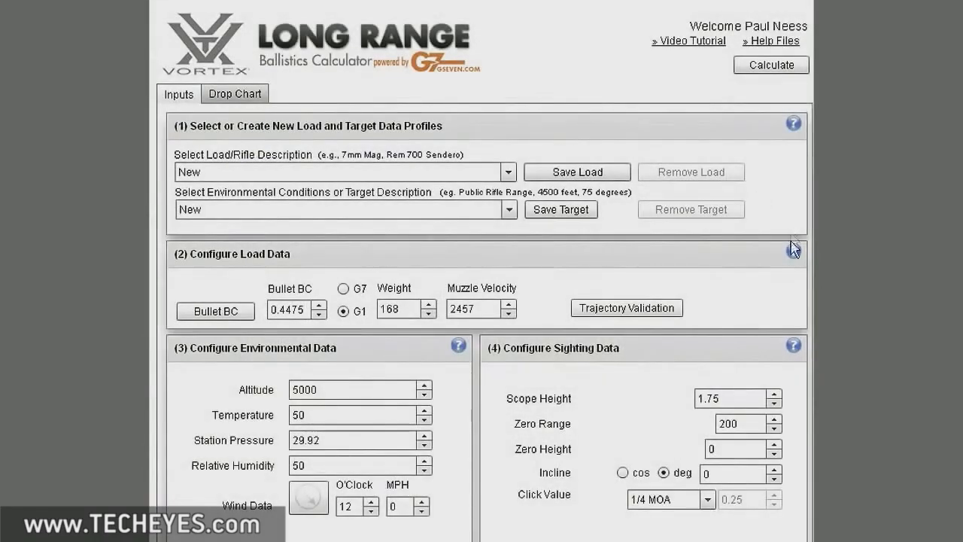